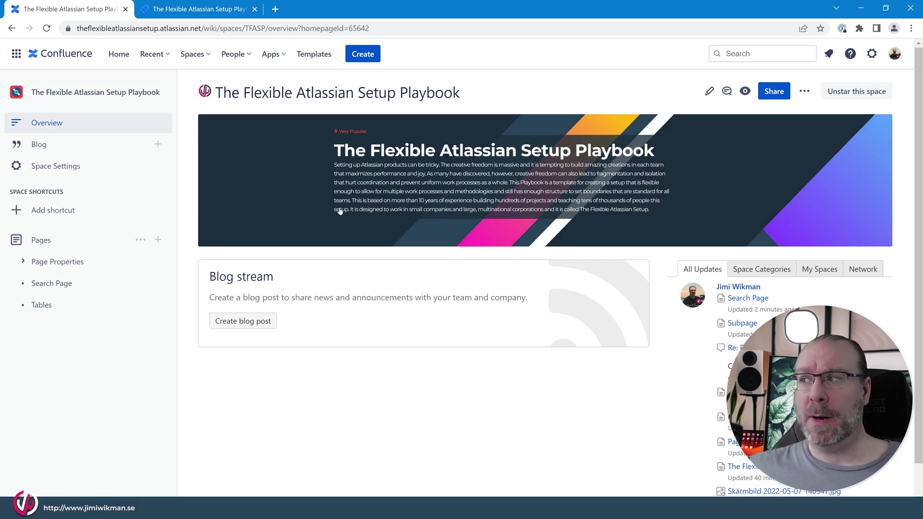
- Create a page titled 'Roadmap Planner' and insert a Roadmap Planner macro via /roadma
left_click(158, 240)
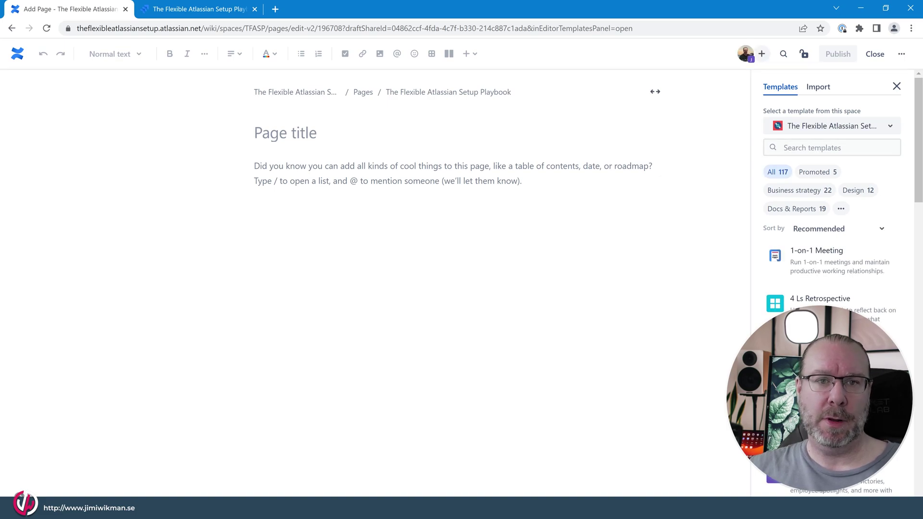
type("Roadmap")
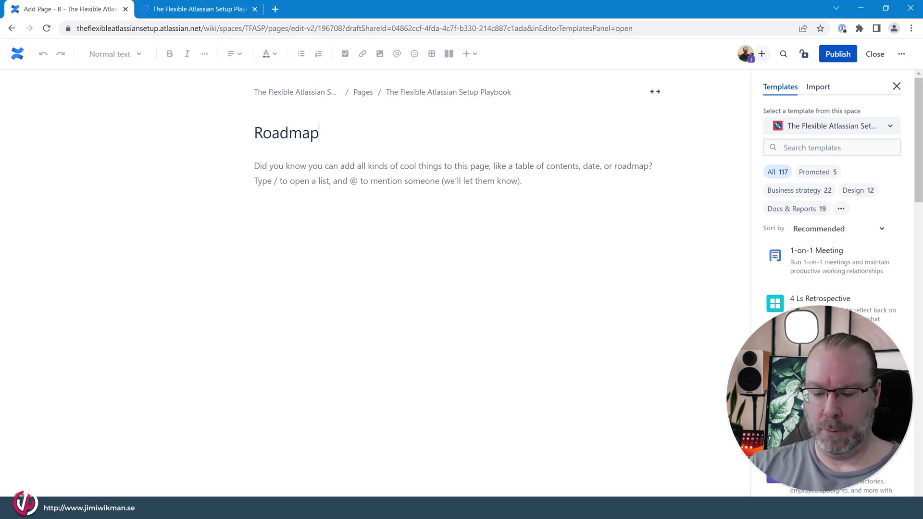
type(" Planner")
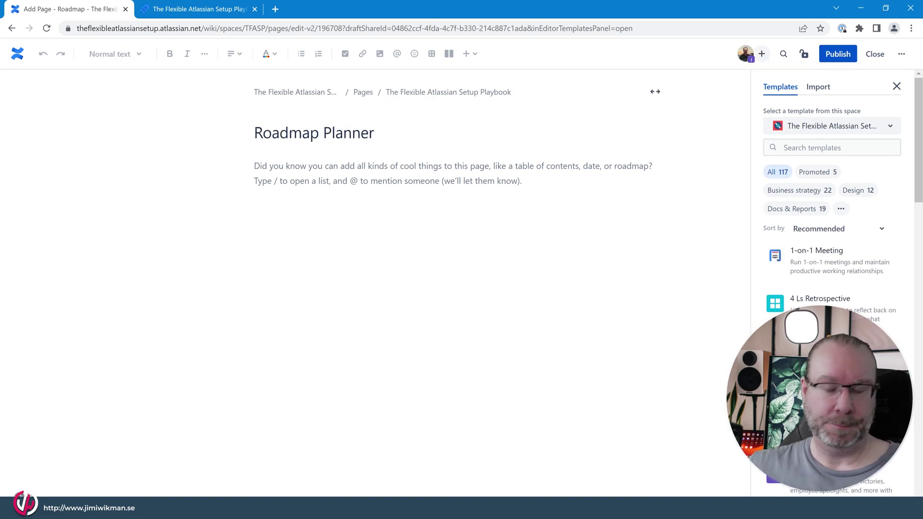
left_click(255, 166)
type("/")
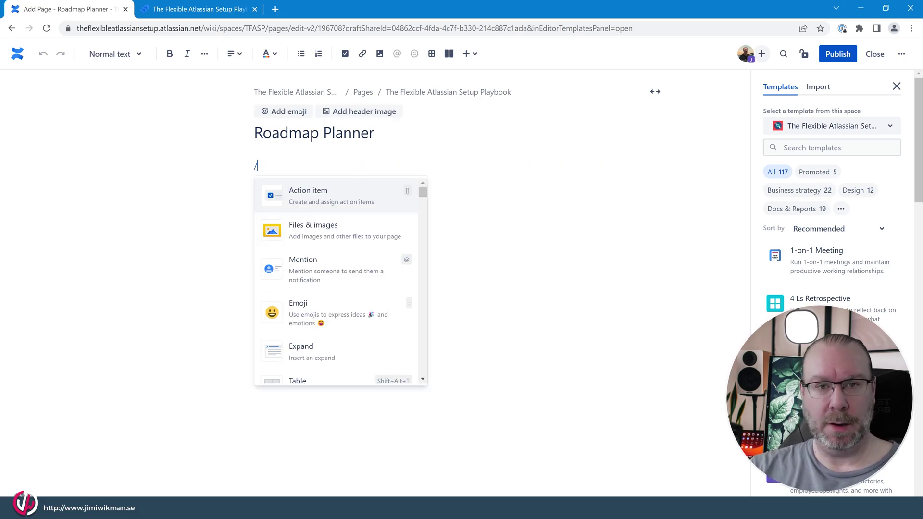
type("roadma")
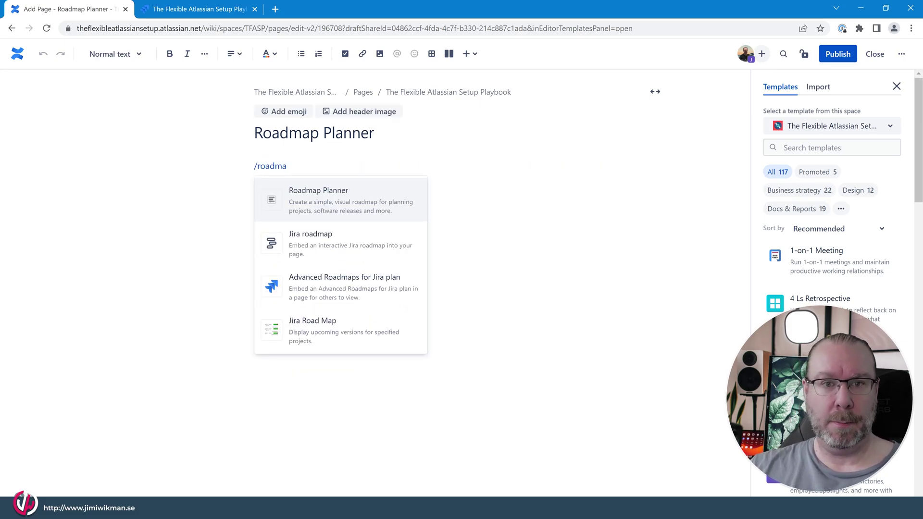
left_click(349, 190)
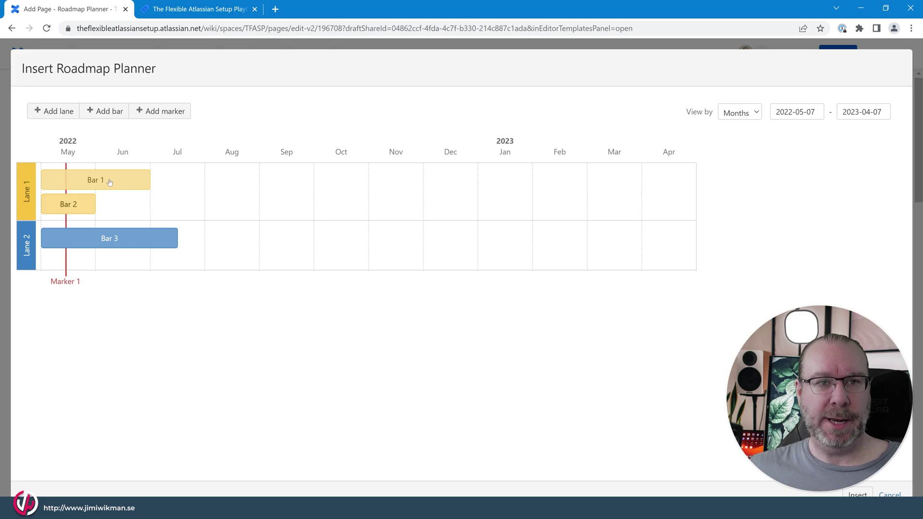
- Shift Marker 1 slightly later within May
mouse_move(70, 281)
left_mouse_down()
mouse_move(115, 281)
mouse_move(58, 281)
mouse_move(68, 281)
left_mouse_up()
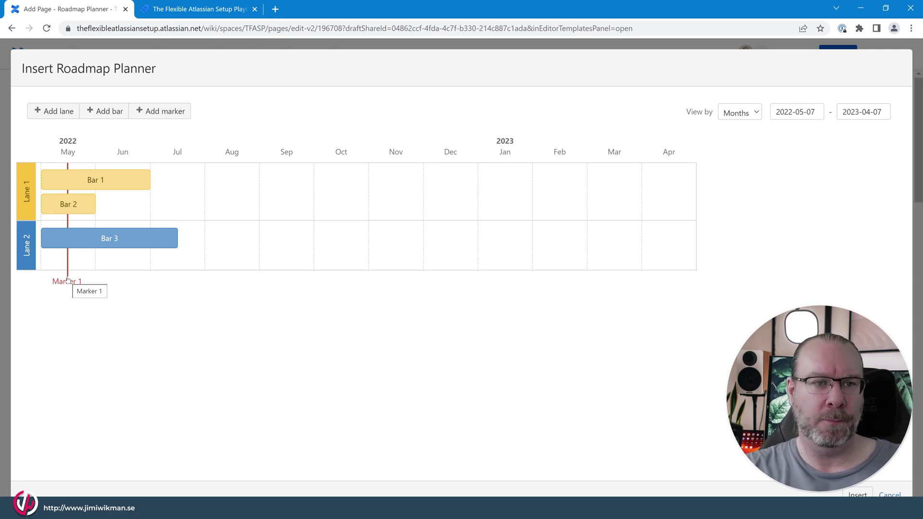
- Add a third lane to the roadmap and colour it purple
left_click(65, 112)
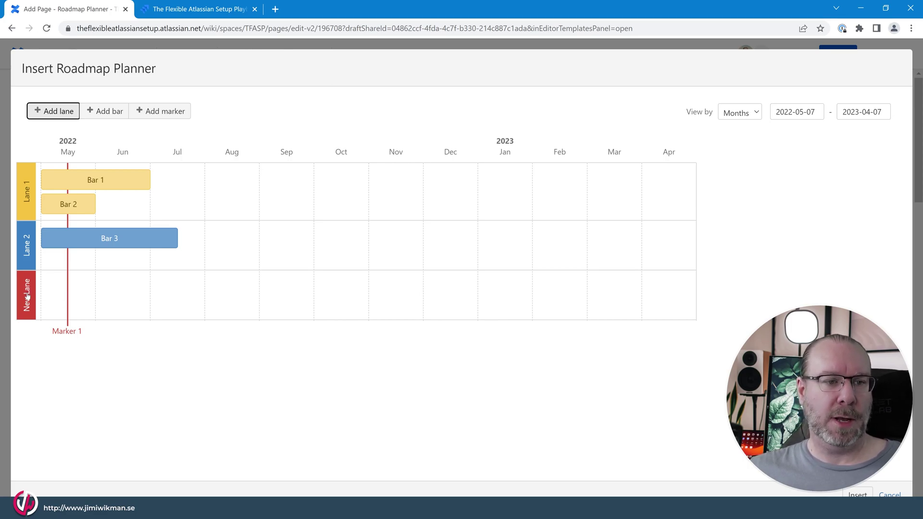
left_click(27, 297)
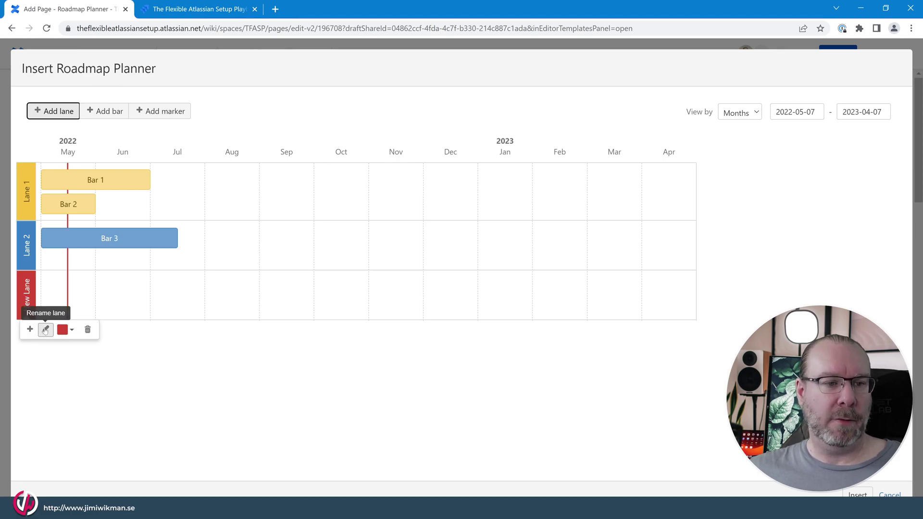
left_click(66, 330)
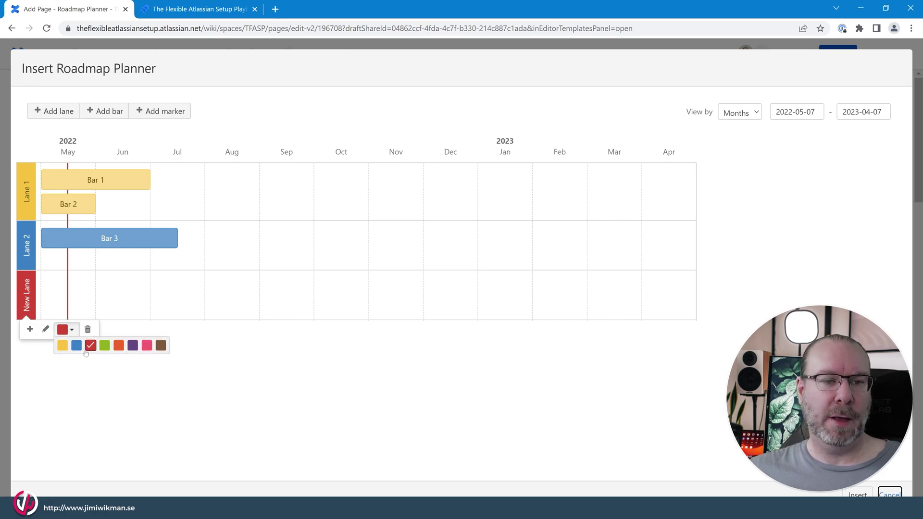
left_click(133, 345)
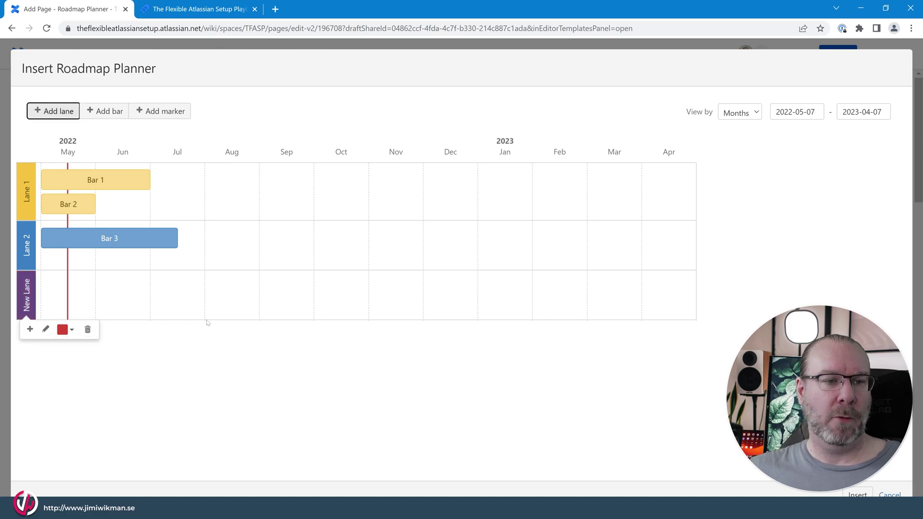
- Name the new purple lane 'Test'
left_click(46, 329)
key("shift+Tab")
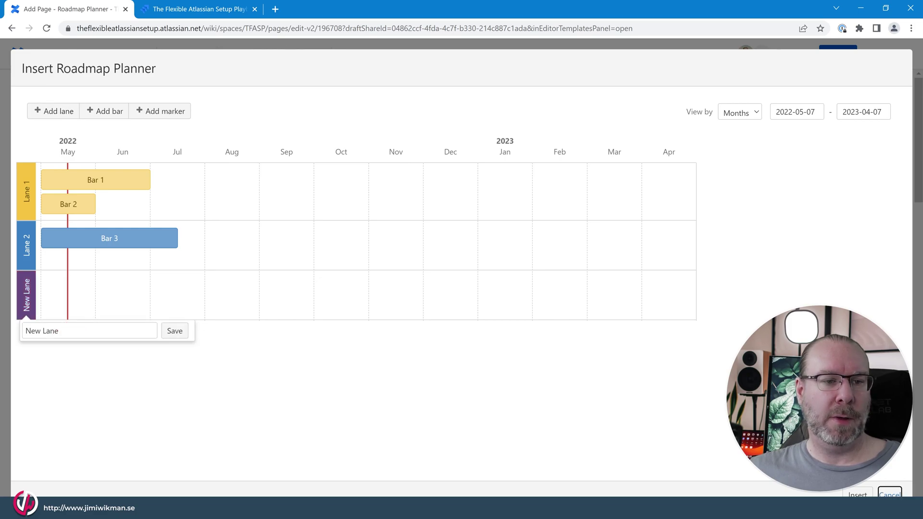
left_click(27, 307)
left_click(26, 307)
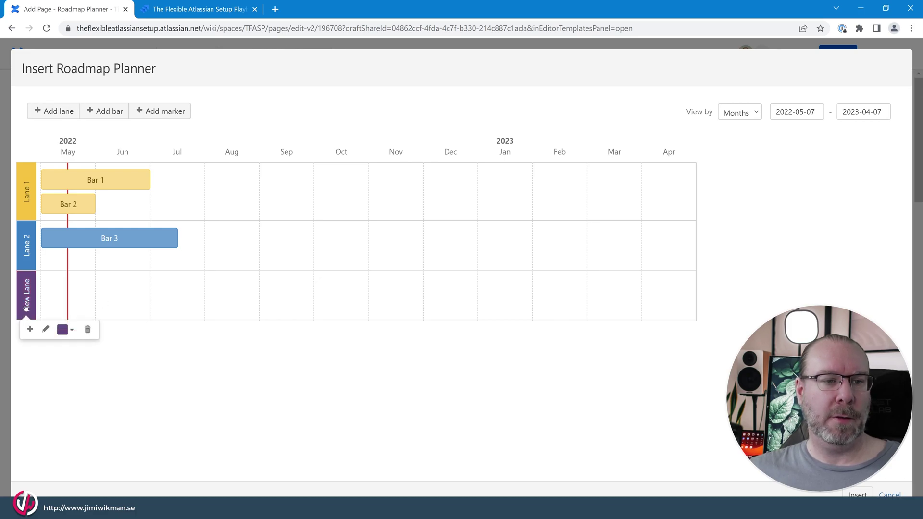
left_click(46, 329)
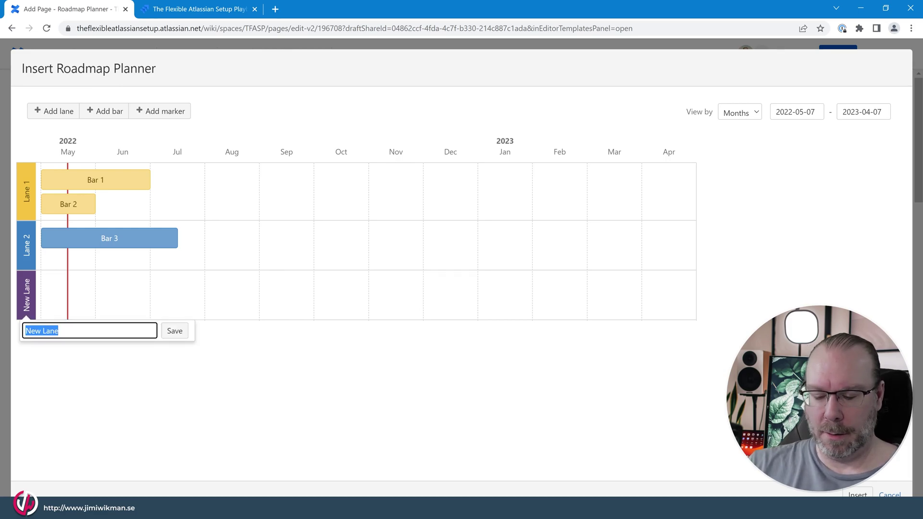
type("Test")
key("Return")
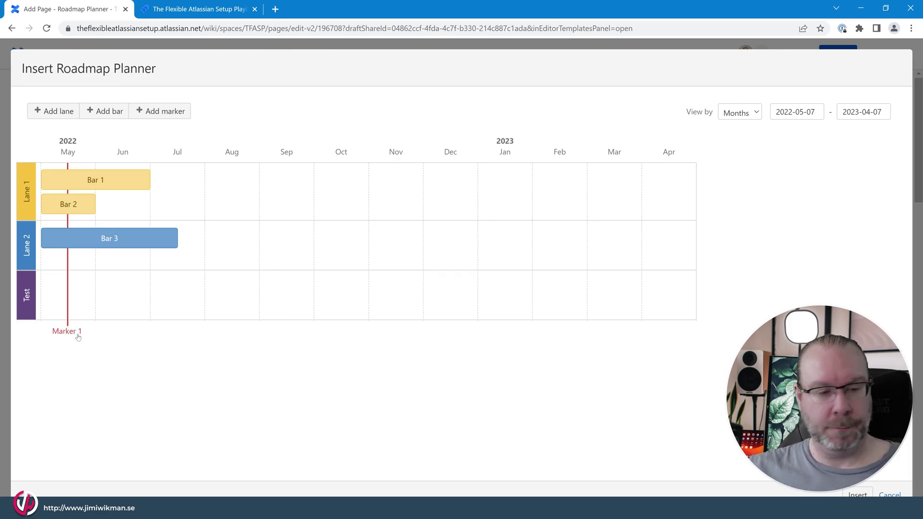
left_click(26, 308)
- Add a Test-lane bar spanning mid-May to the end of July and open its details
left_click(29, 330)
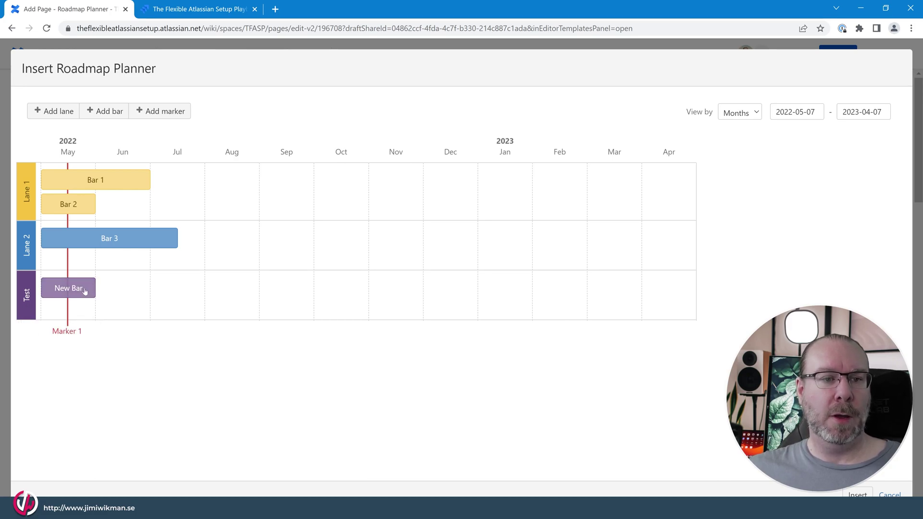
mouse_move(85, 291)
left_mouse_down()
mouse_move(254, 292)
mouse_move(71, 292)
left_mouse_up()
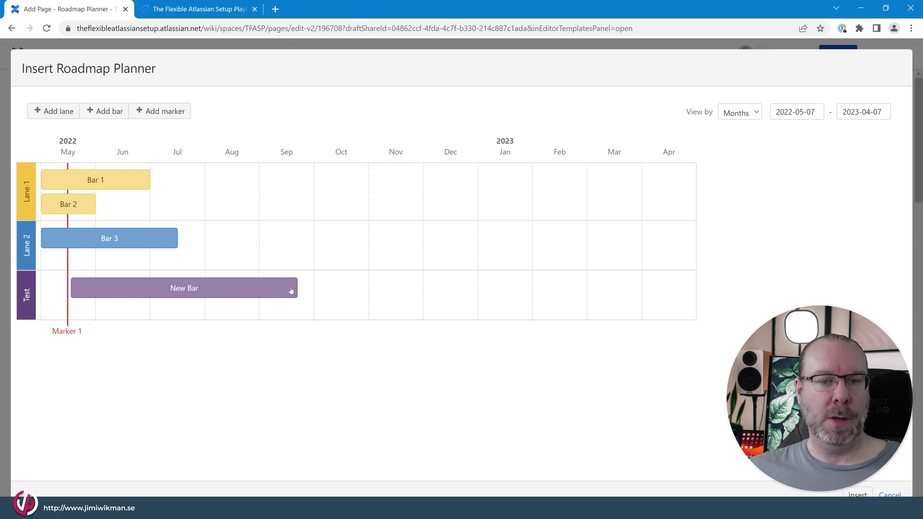
left_click_drag(296, 288, 225, 287)
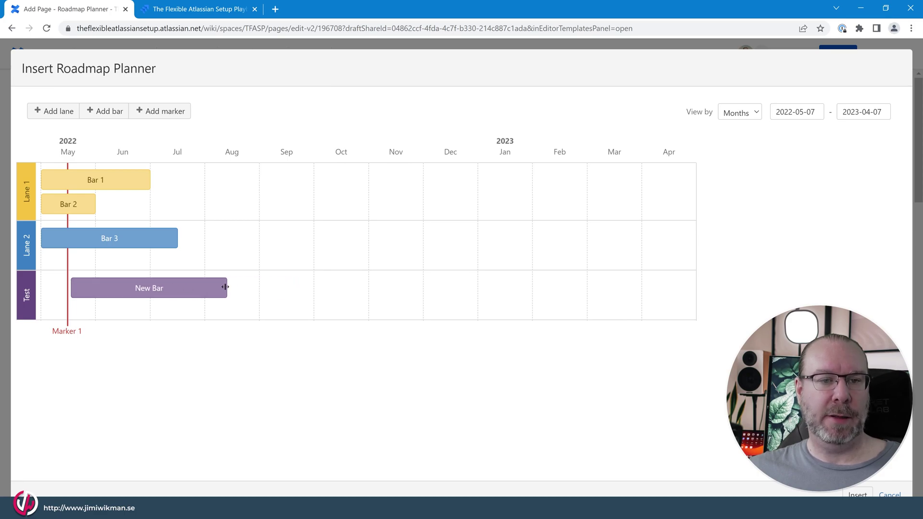
left_click(177, 292)
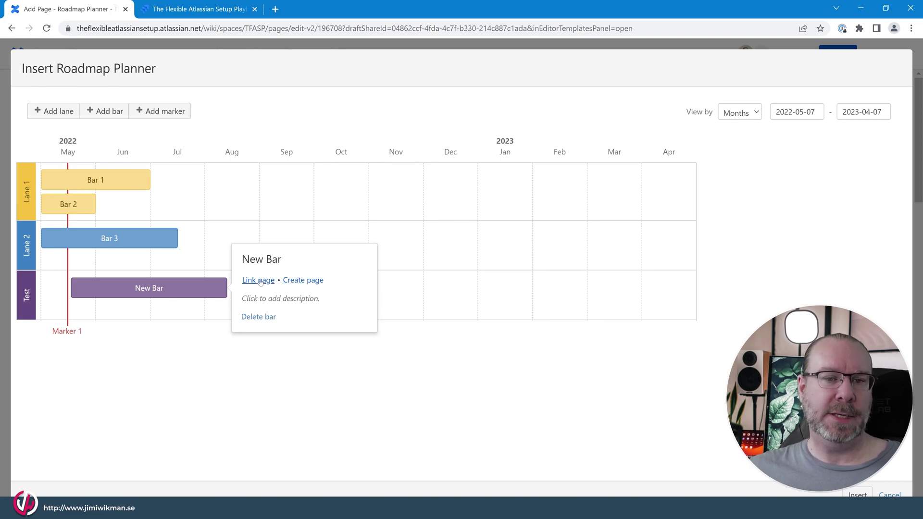
- Discard the empty bar description and place a new marker in mid-October
left_click(270, 298)
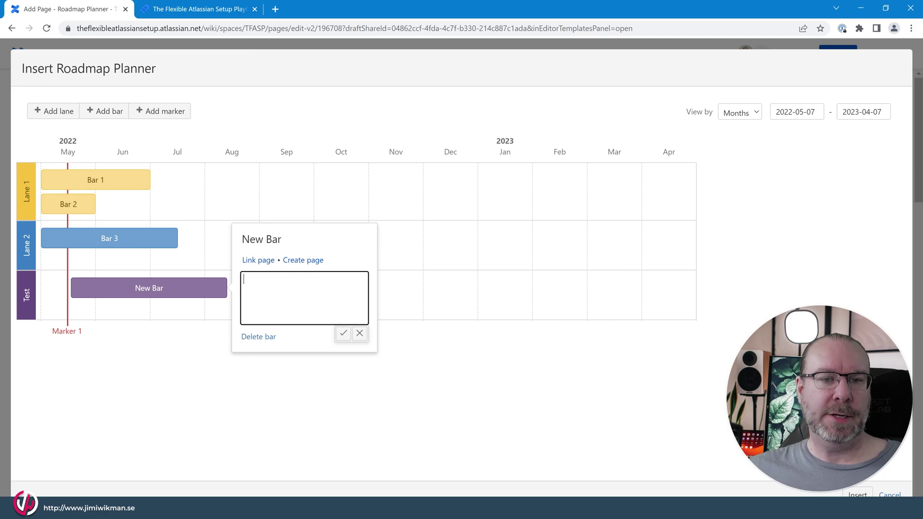
left_click(359, 334)
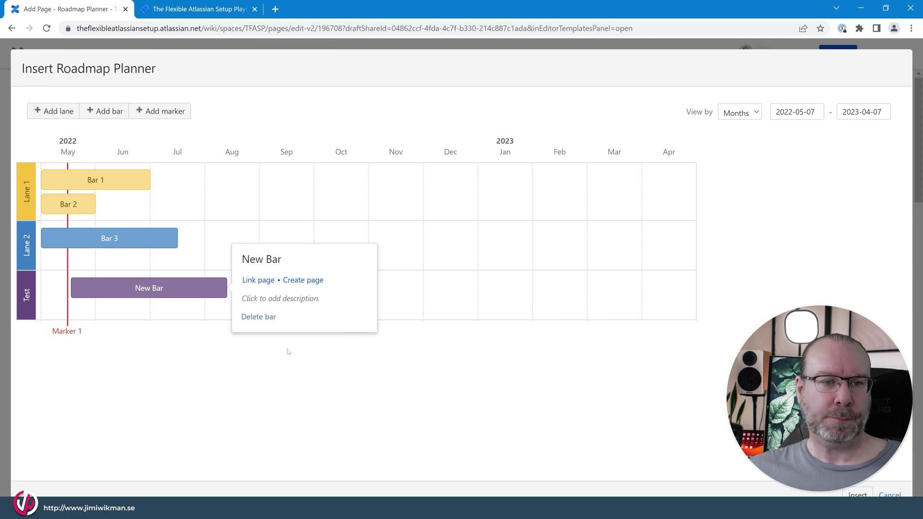
left_click(274, 368)
left_click(164, 111)
left_click_drag(70, 315, 361, 321)
- Rename the mid-October marker to 'DP2'
left_click(362, 338)
left_click(361, 350)
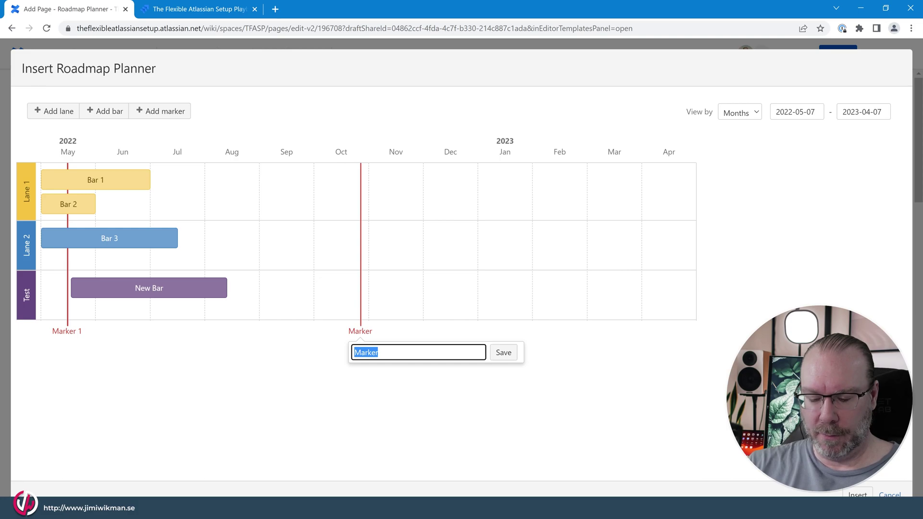
type("DP2")
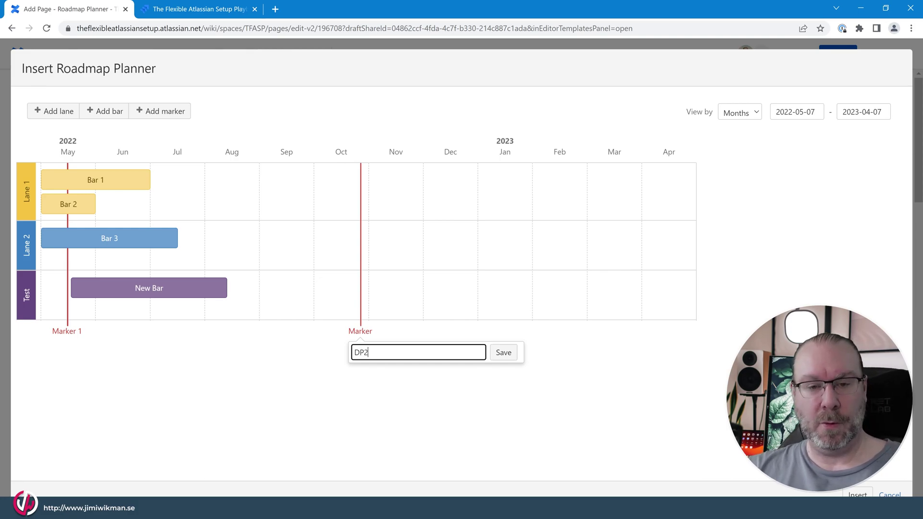
key("Return")
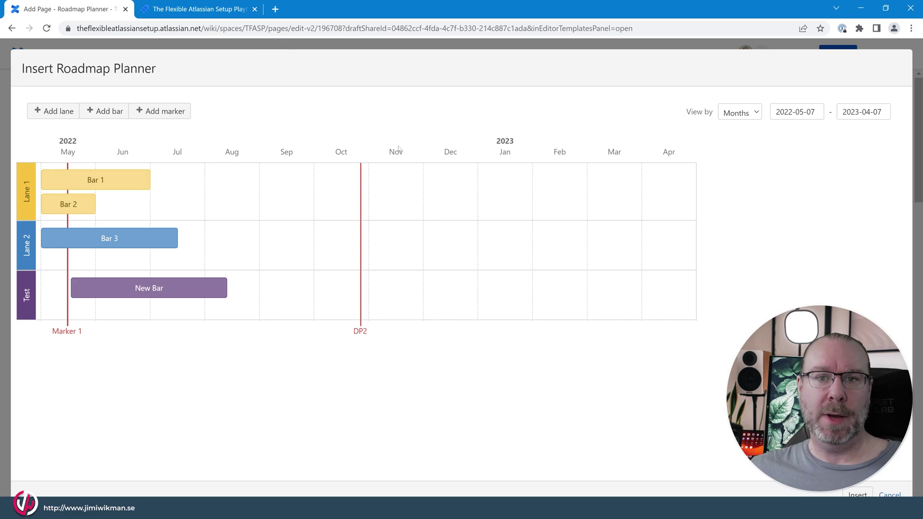
- Show the timeline by weeks, set the end date to 2023-08-07, and insert the roadmap
left_click(750, 113)
left_click(747, 137)
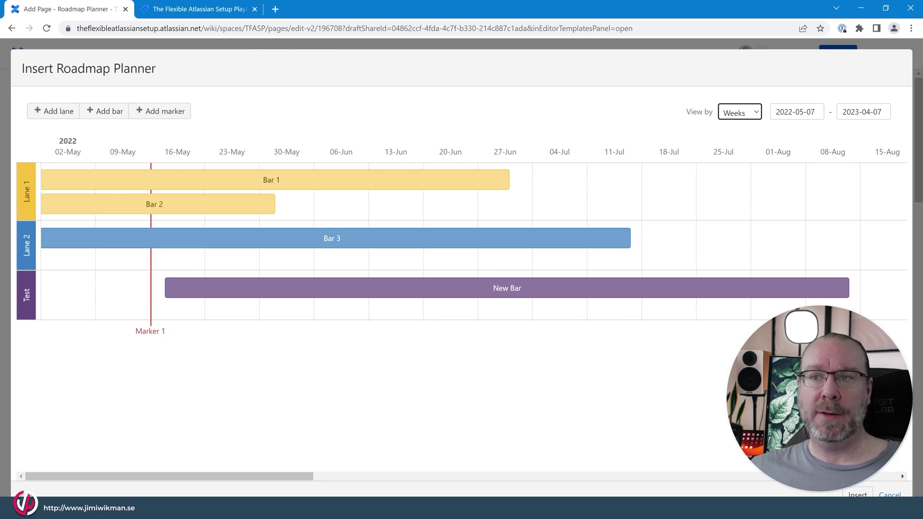
left_click(866, 112)
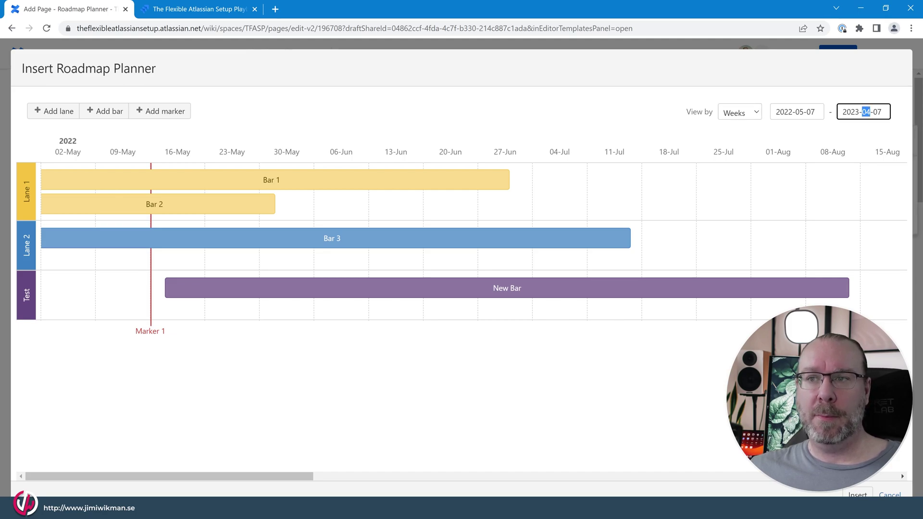
type("08")
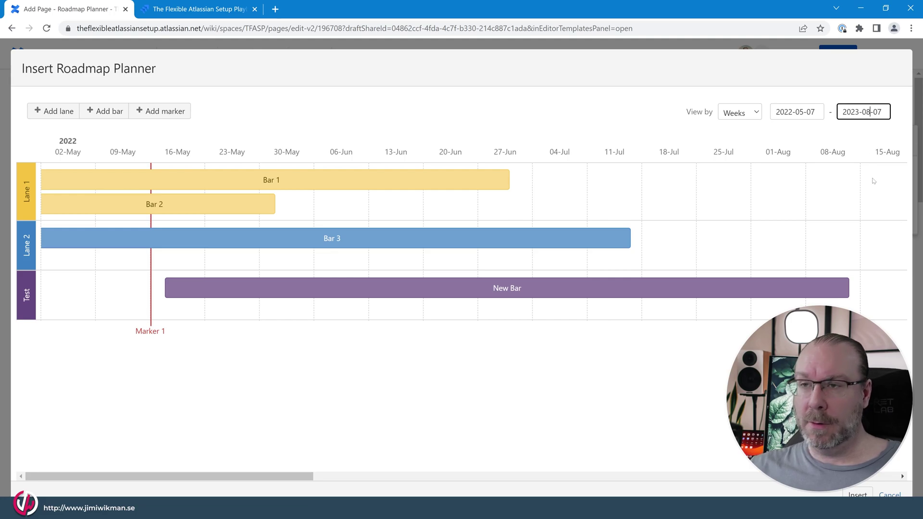
left_click(600, 104)
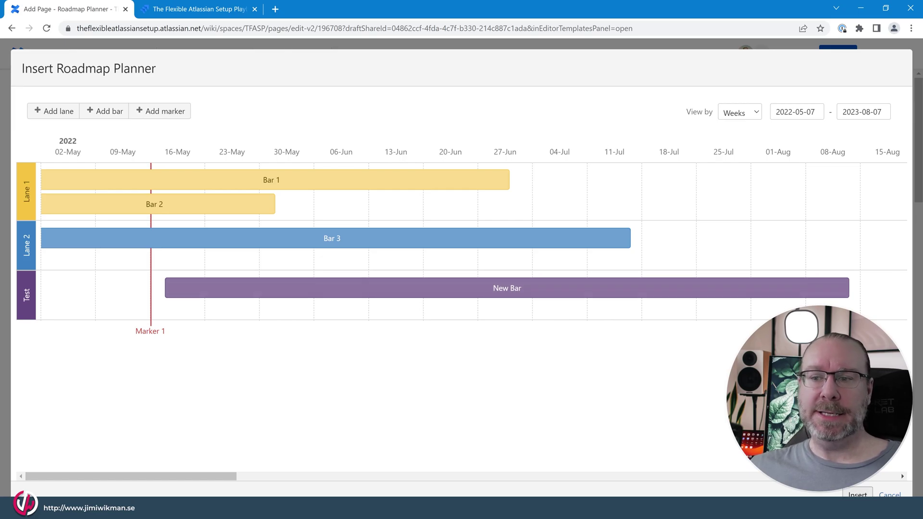
left_click(857, 494)
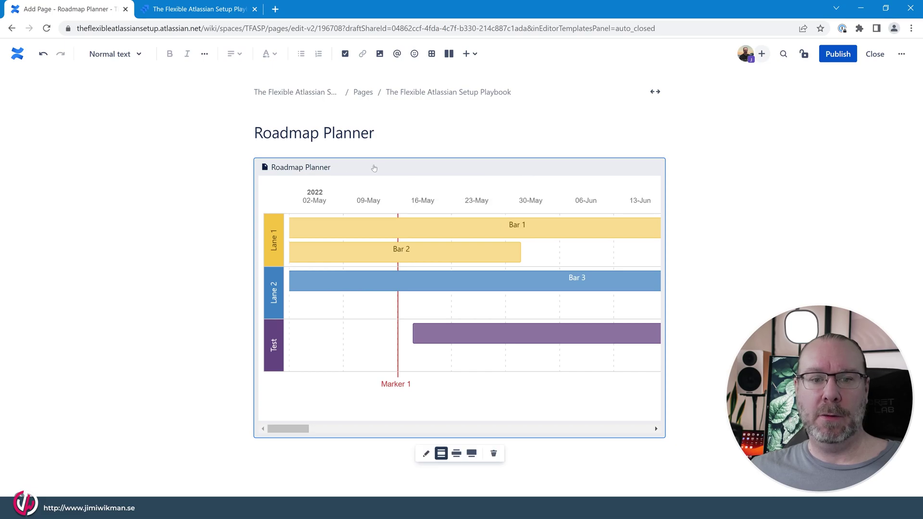
- Switch the Roadmap Planner page to full width and publish it
left_click(655, 92)
mouse_move(288, 118)
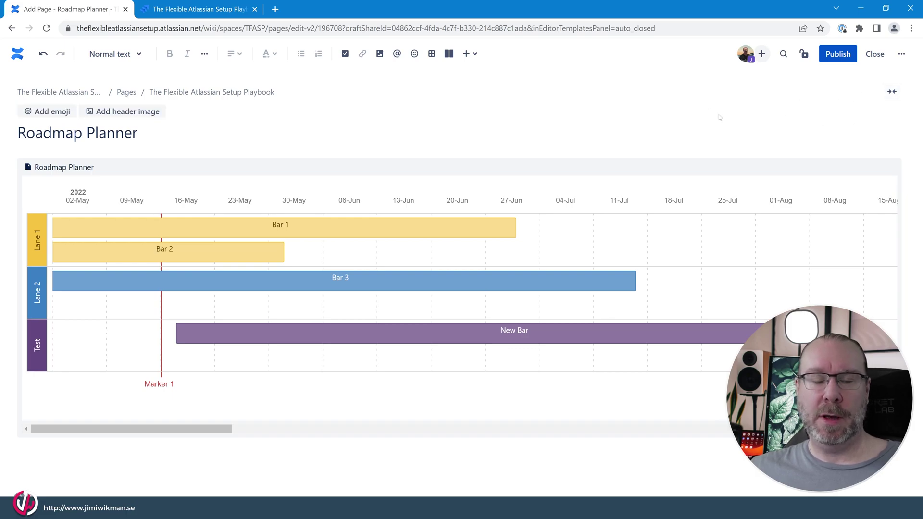
left_click(843, 56)
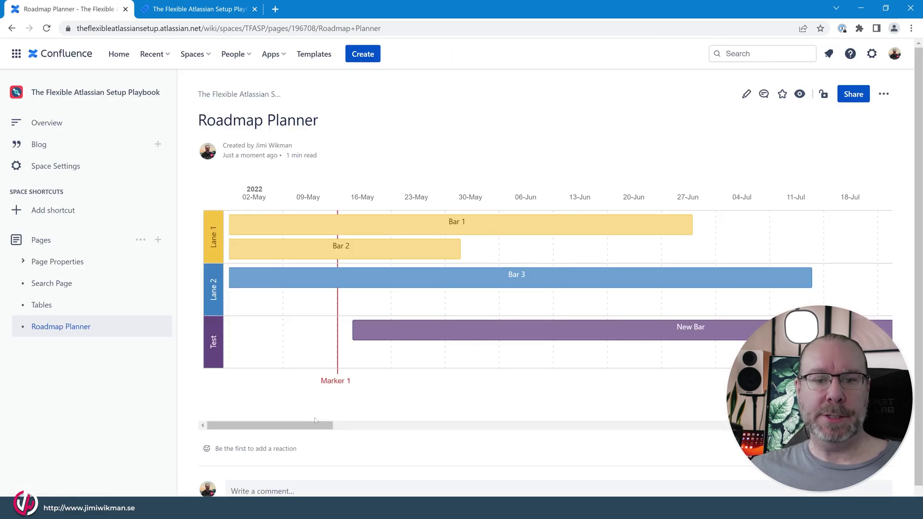
- Preview the purple New Bar on the published page, then return to the editor
left_click_drag(315, 426, 270, 425)
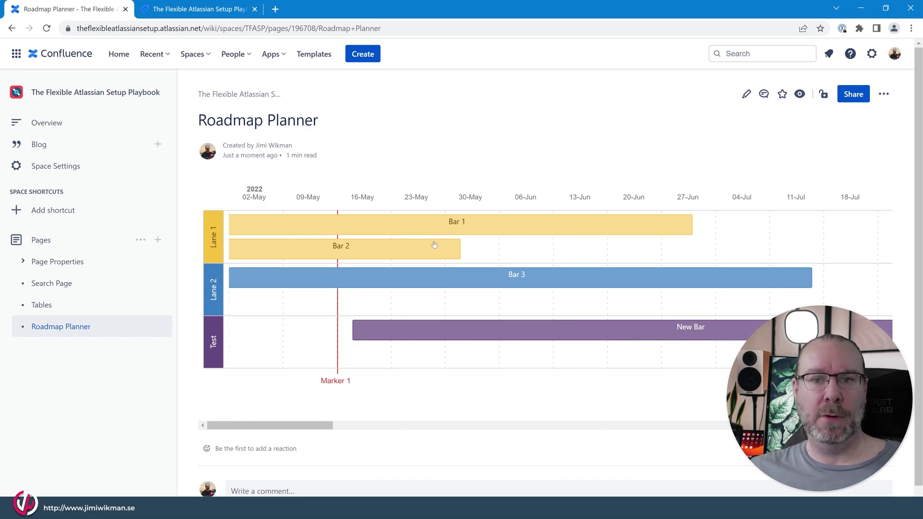
left_click(612, 330)
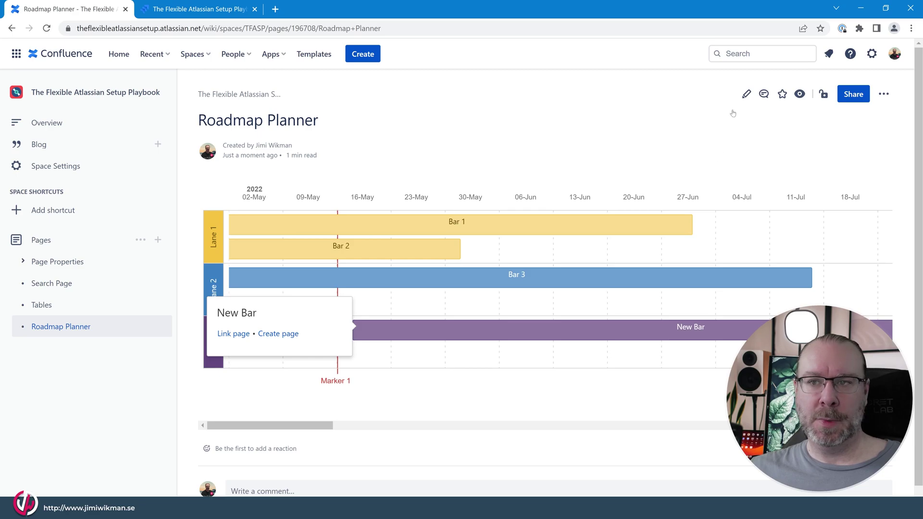
left_click(746, 94)
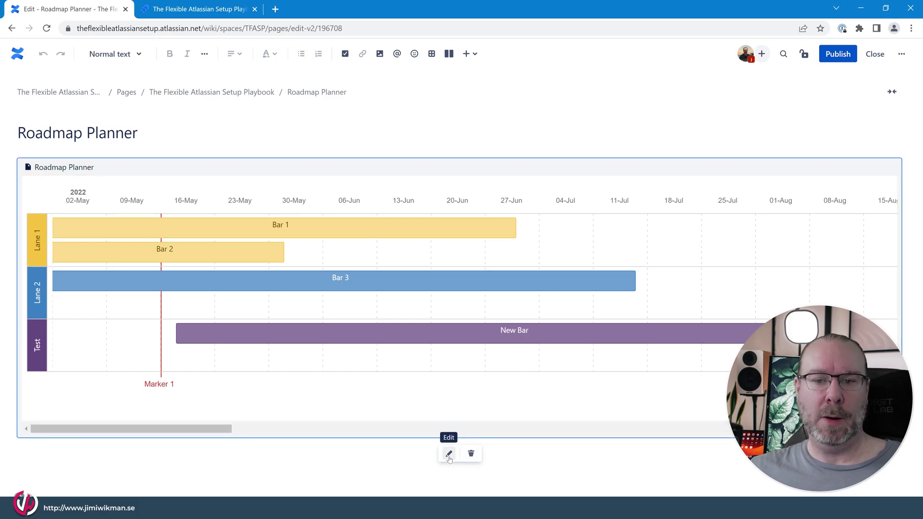
- Reopen the roadmap macro and change its end date from 2023-08-07 to 2022-08-07
left_click(449, 454)
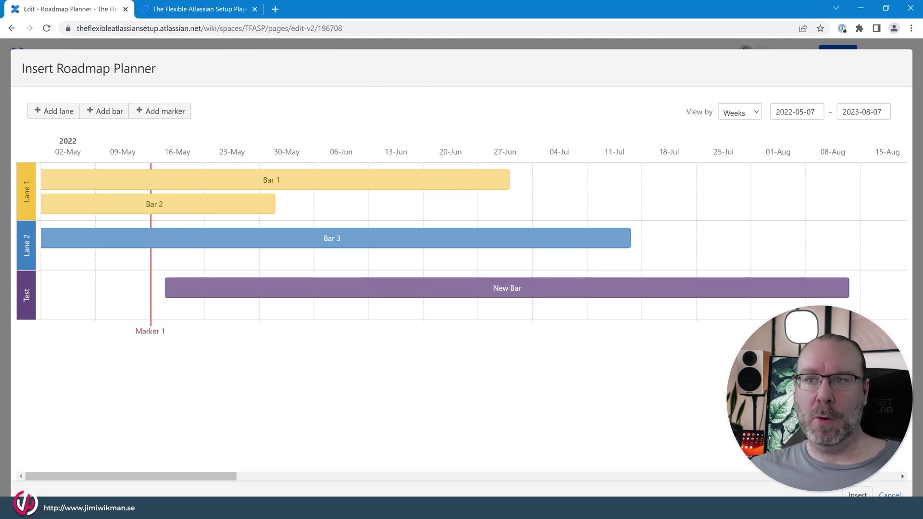
left_click(856, 111)
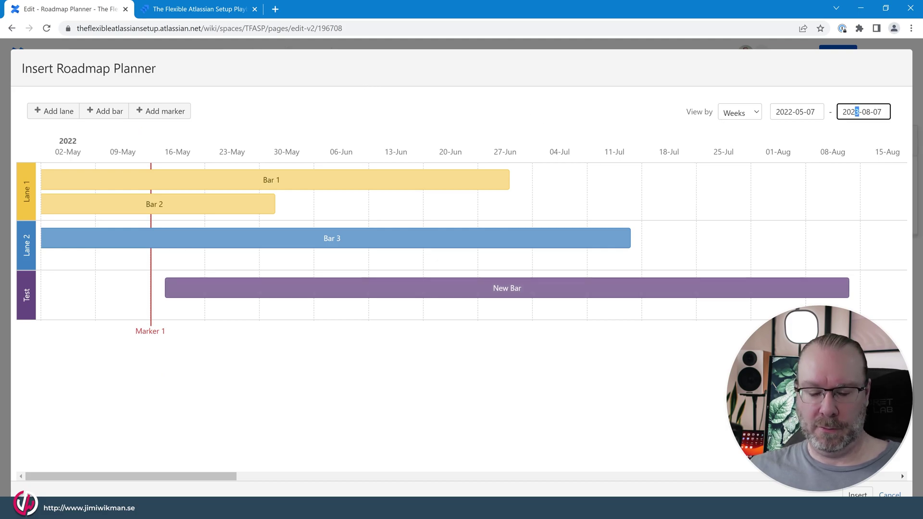
type("2")
left_click(729, 101)
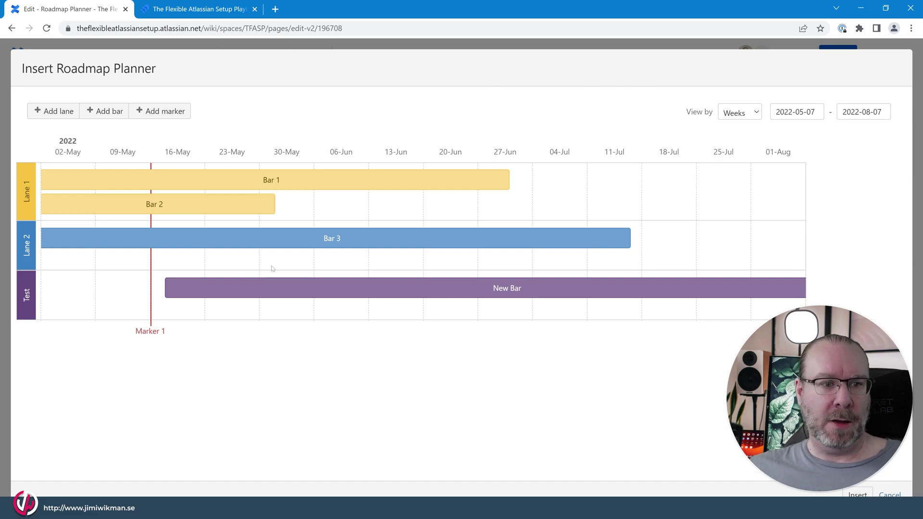
- Link the purple New Bar in the Test lane to the Page Properties page
left_click(506, 292)
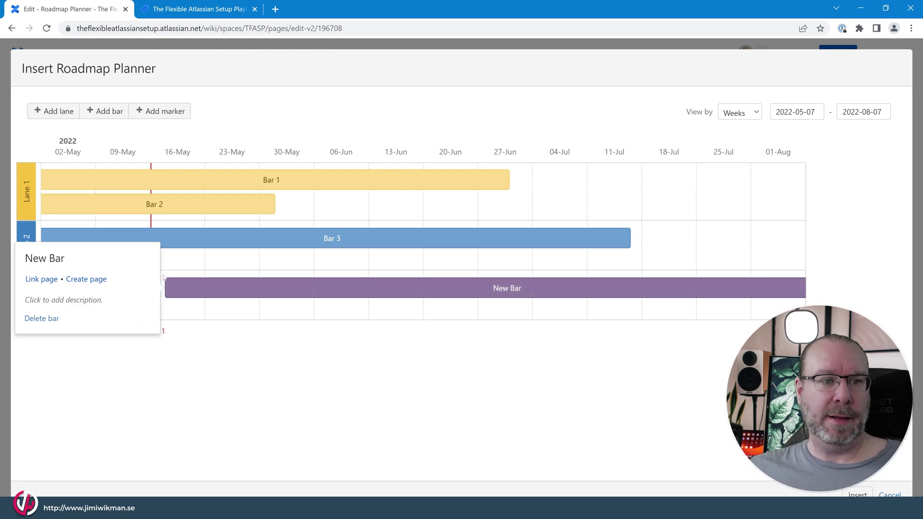
left_click(41, 279)
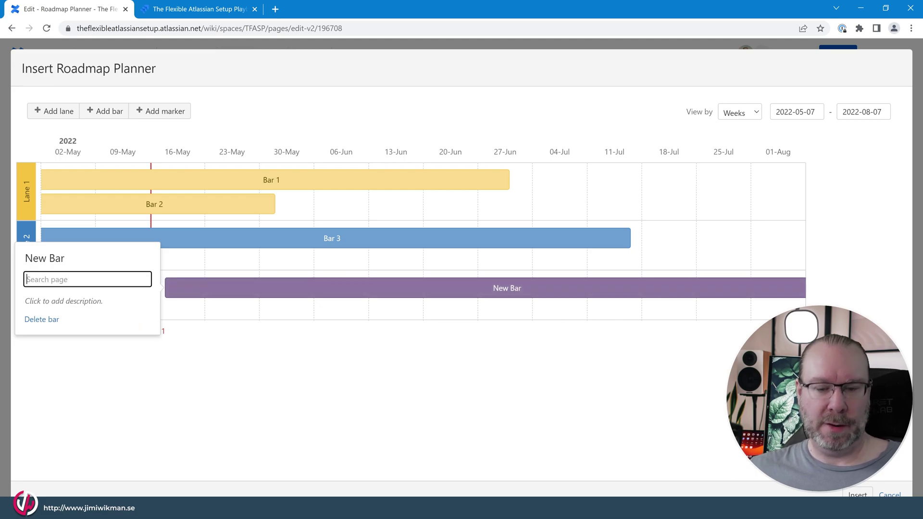
type("page")
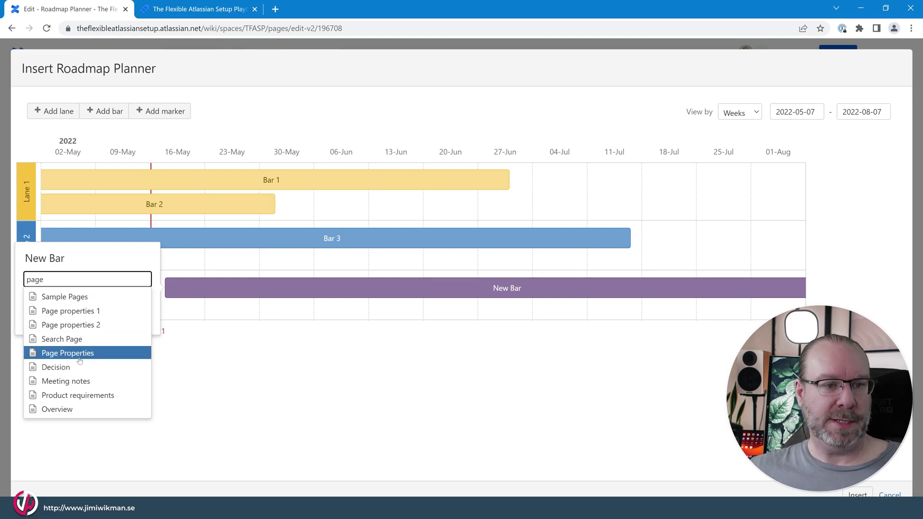
left_click(63, 355)
- Give New Bar the description 'This is the page.' and save it
left_click(108, 298)
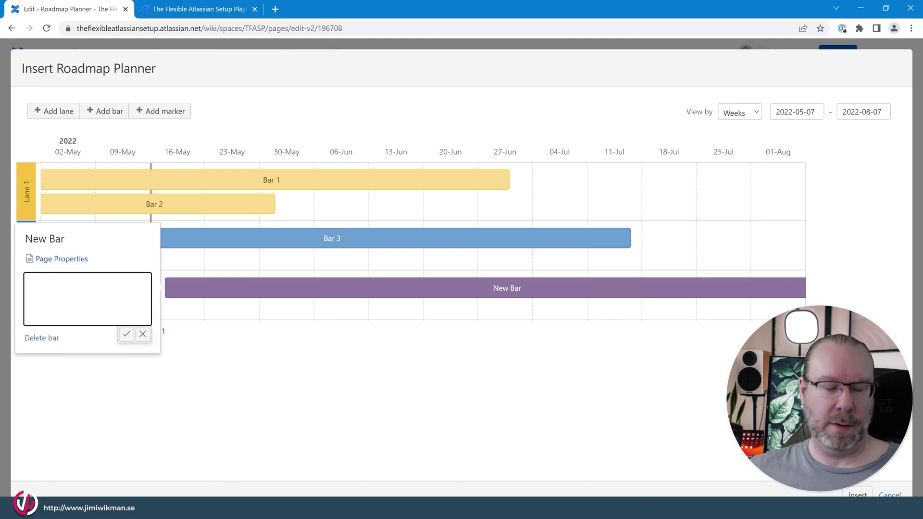
type("T")
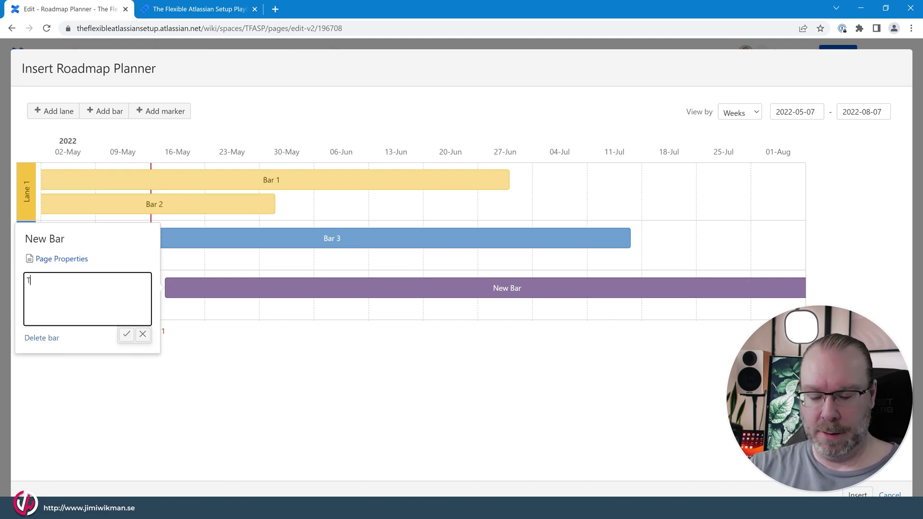
type("His is the page.")
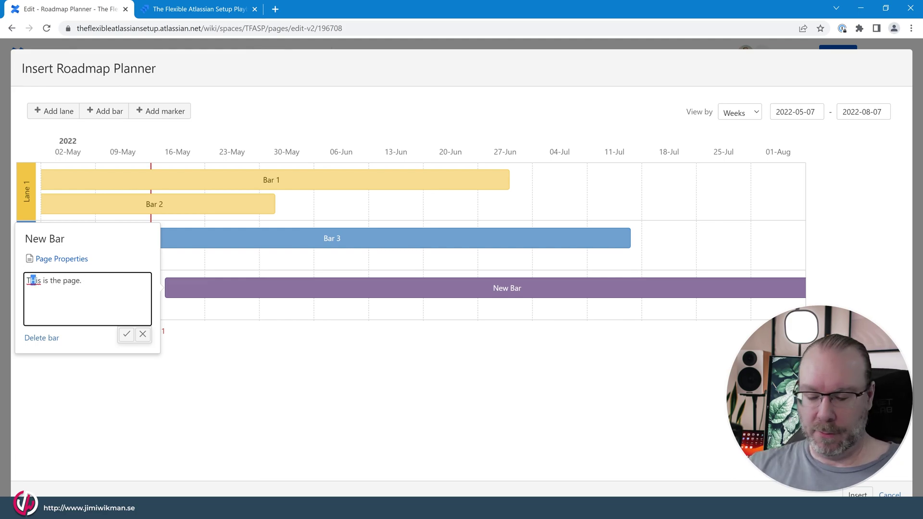
key("BackSpace")
type("h")
left_click(127, 333)
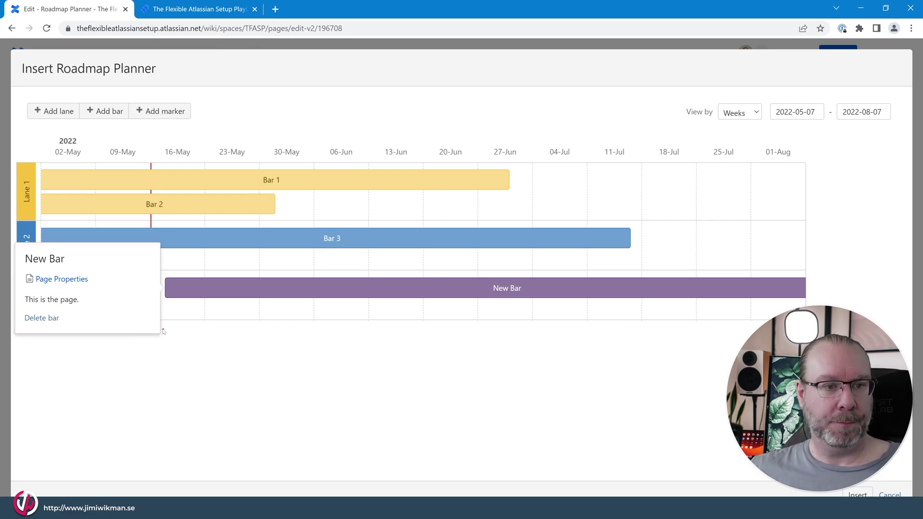
- Insert the roadmap changes and publish the Roadmap Planner page
left_click(858, 492)
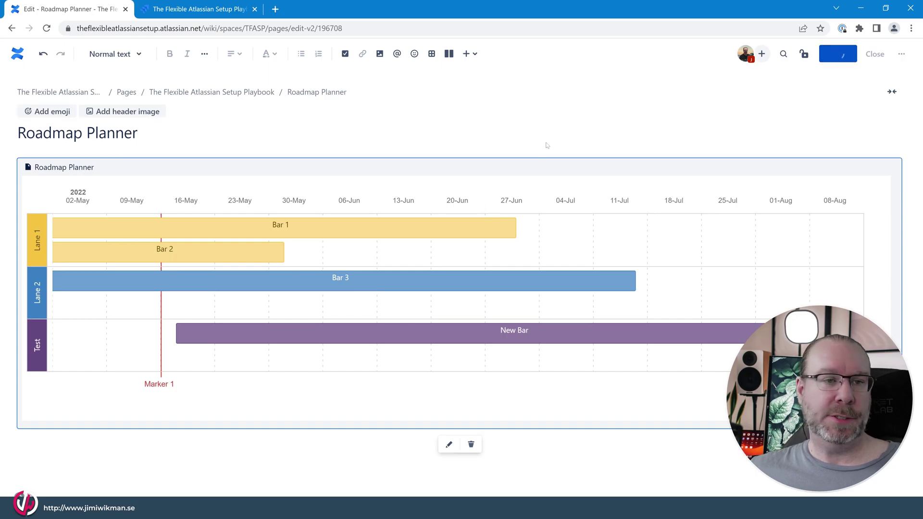
left_click(838, 53)
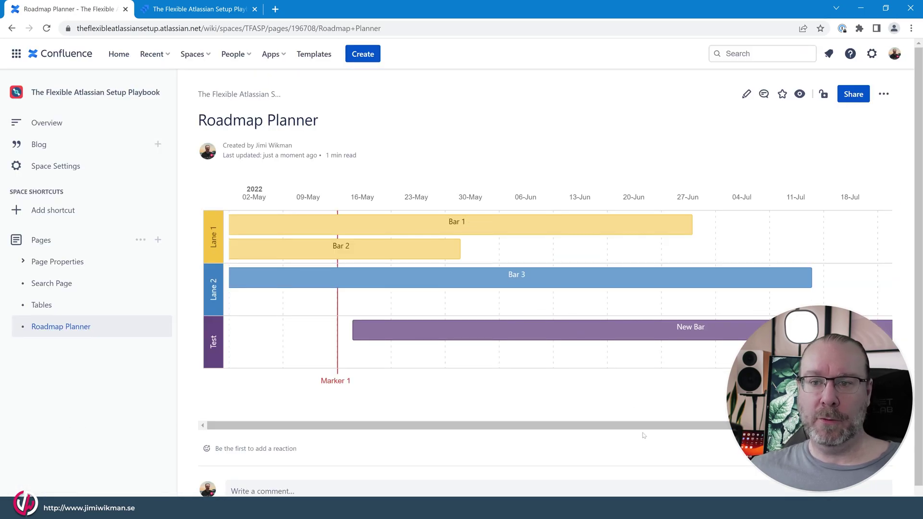
left_click_drag(644, 435, 680, 435)
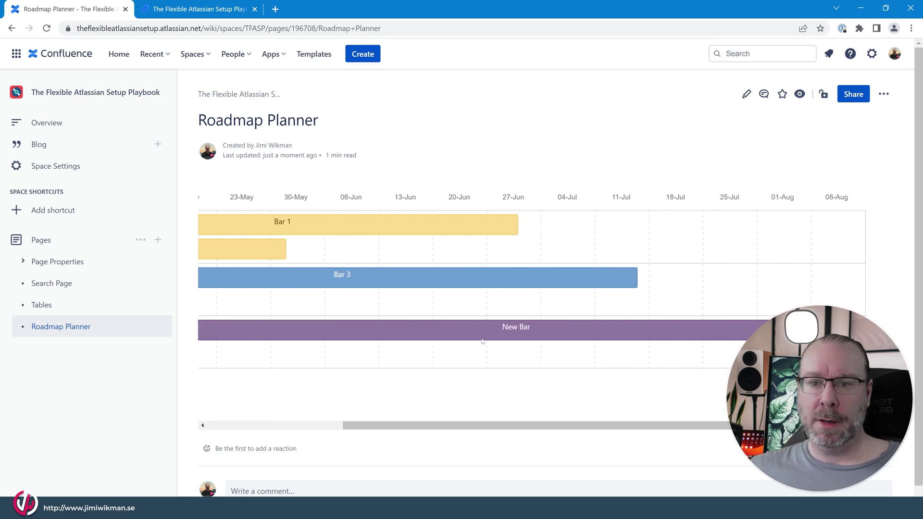
- Follow New Bar's Page Properties link on the published page, then return to Roadmap Planner
left_click(515, 332)
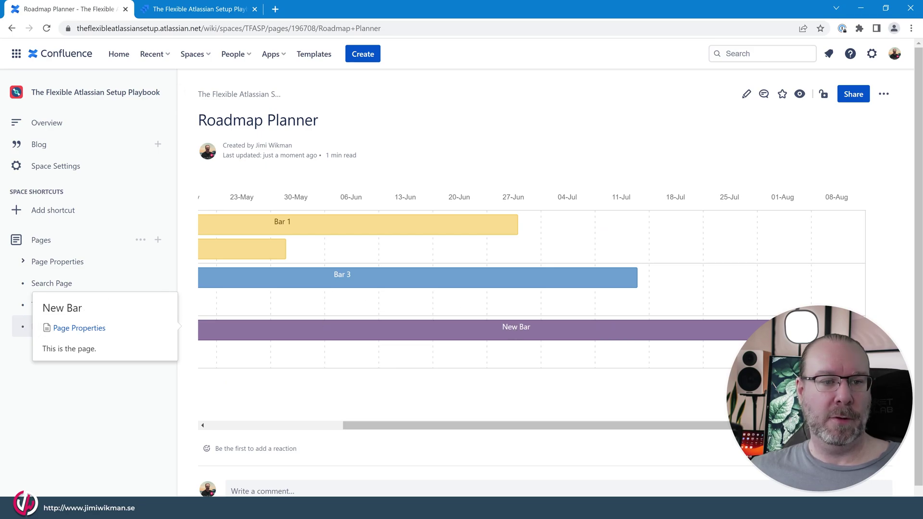
left_click(83, 331)
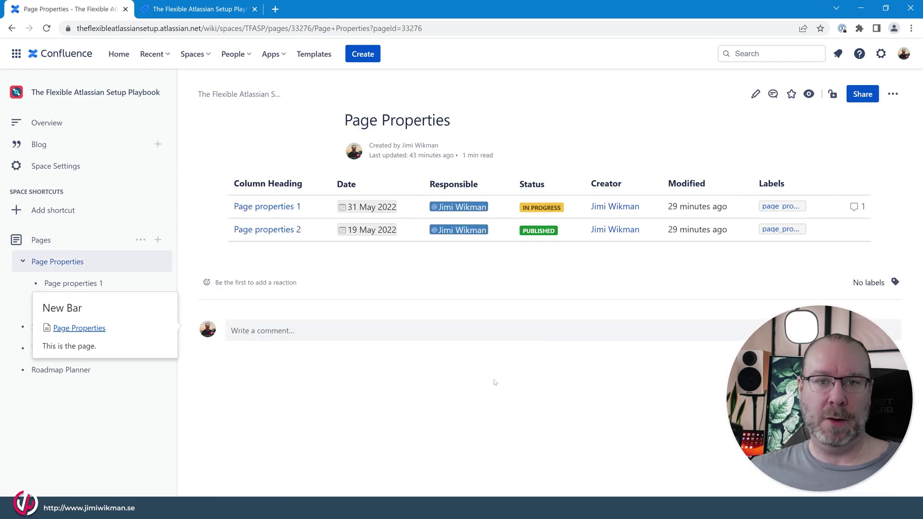
key("alt+Left")
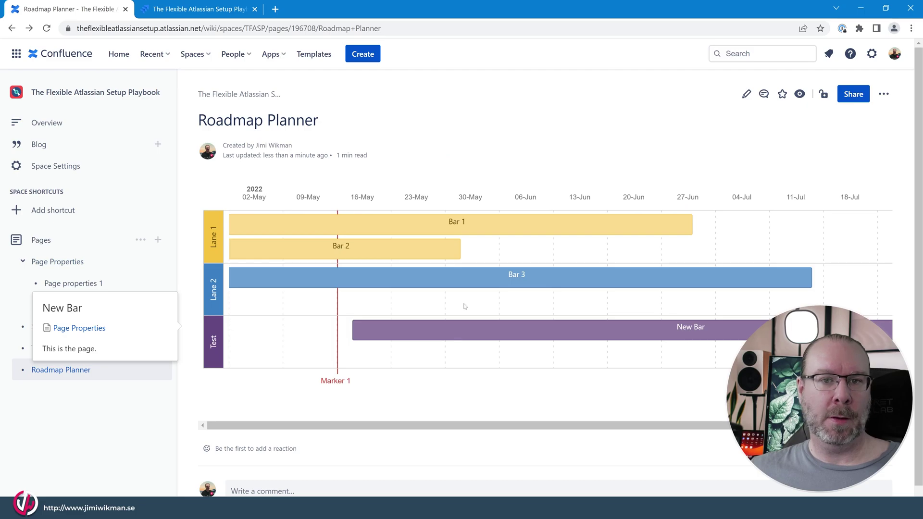